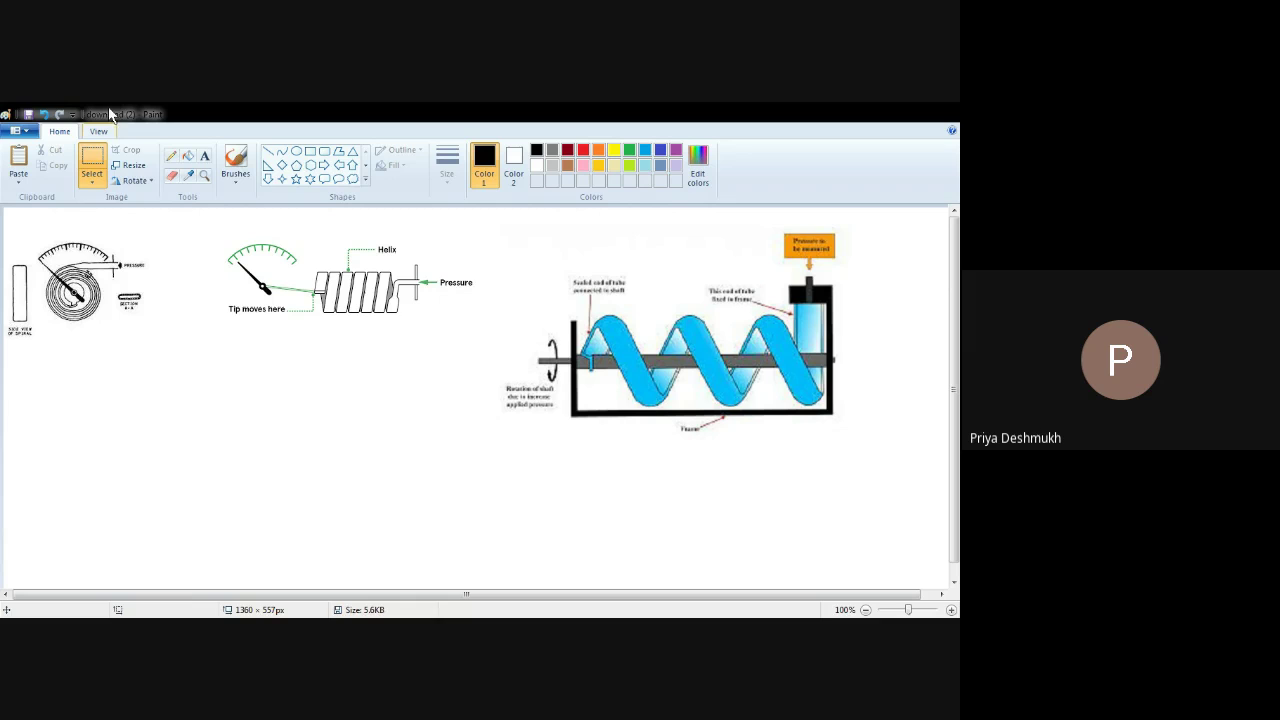
# - Switch to the Pencil tool for freehand drawing
pyautogui.click(171, 156)
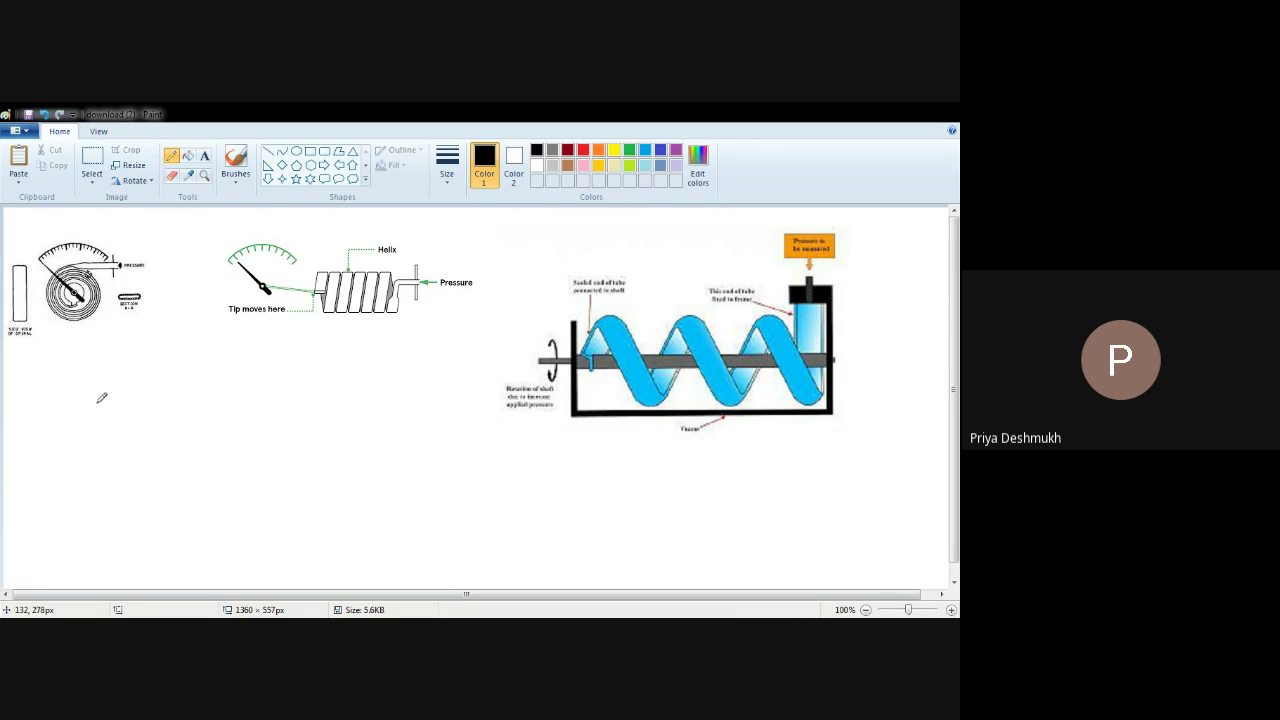
# - Sketch a small arrowed spiral, a PRESSURE arrow, a large spiral and a hooked curve
pyautogui.moveTo(100, 399)
pyautogui.mouseDown()
pyautogui.moveTo(95, 390)
pyautogui.moveTo(112, 405)
pyautogui.moveTo(100, 378)
pyautogui.moveTo(116, 415)
pyautogui.moveTo(88, 380)
pyautogui.moveTo(128, 402)
pyautogui.moveTo(94, 444)
pyautogui.moveTo(78, 392)
pyautogui.moveTo(110, 368)
pyautogui.mouseUp()
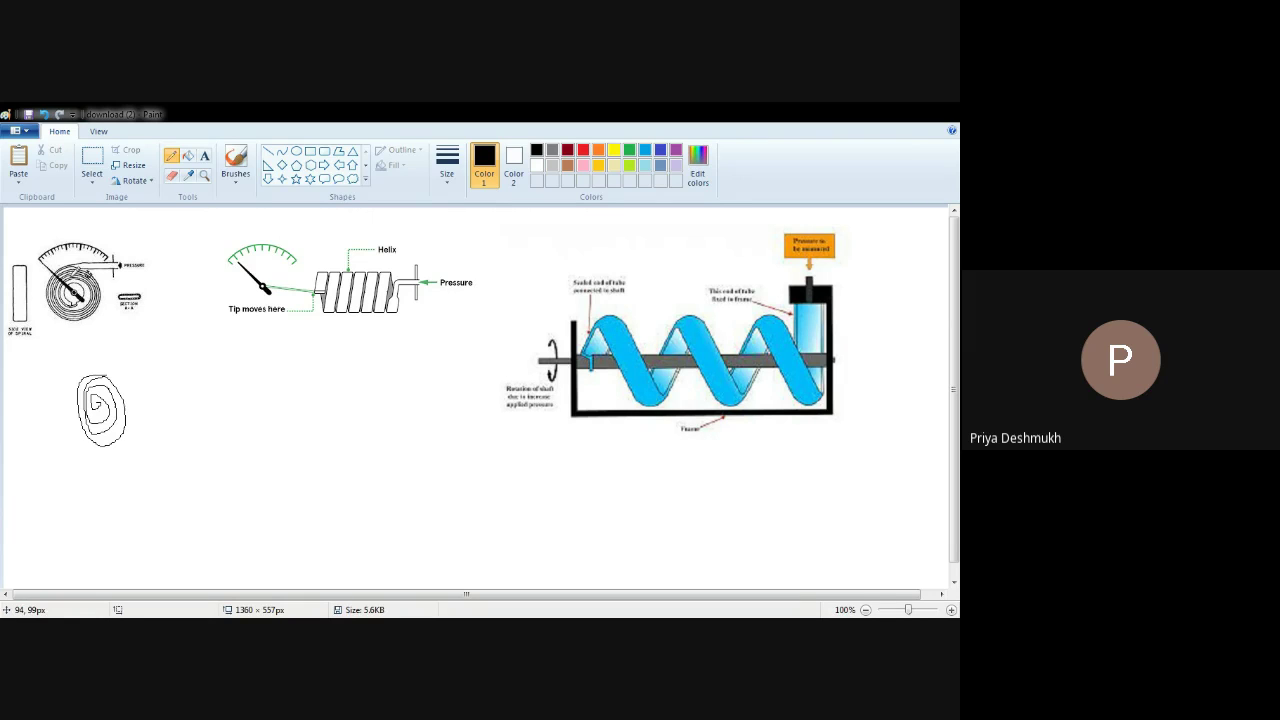
pyautogui.moveTo(116, 372); pyautogui.dragTo(114, 380)
pyautogui.moveTo(168, 265); pyautogui.dragTo(148, 265)
pyautogui.moveTo(213, 391)
pyautogui.mouseDown()
pyautogui.moveTo(198, 398)
pyautogui.moveTo(221, 432)
pyautogui.moveTo(284, 382)
pyautogui.moveTo(213, 345)
pyautogui.moveTo(138, 420)
pyautogui.moveTo(196, 478)
pyautogui.moveTo(233, 487)
pyautogui.mouseUp()
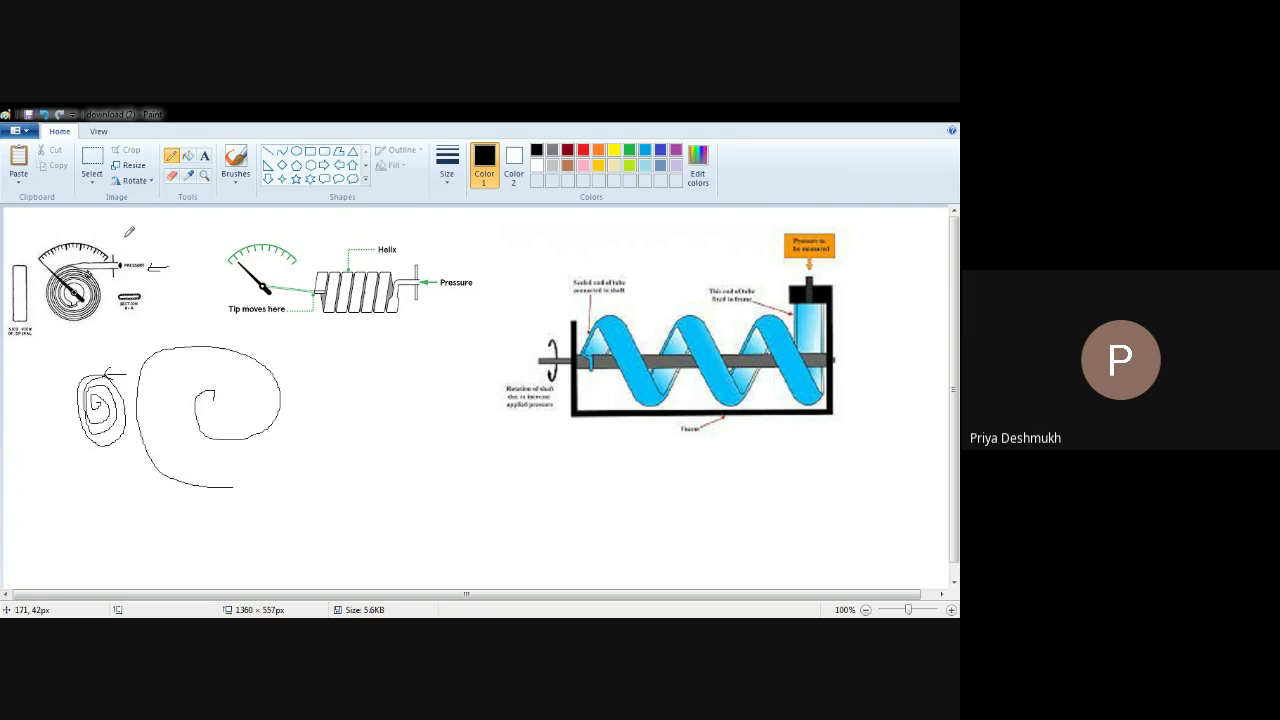
pyautogui.moveTo(410, 396)
pyautogui.mouseDown()
pyautogui.moveTo(336, 459)
pyautogui.moveTo(357, 451)
pyautogui.mouseUp()
# - Draw a two-stroke arrow mark under the spiral gauge and a small C-shaped arc at right
pyautogui.moveTo(70, 320)
pyautogui.mouseDown()
pyautogui.moveTo(56, 364)
pyautogui.moveTo(68, 342)
pyautogui.mouseUp()
pyautogui.moveTo(52, 342); pyautogui.dragTo(82, 339)
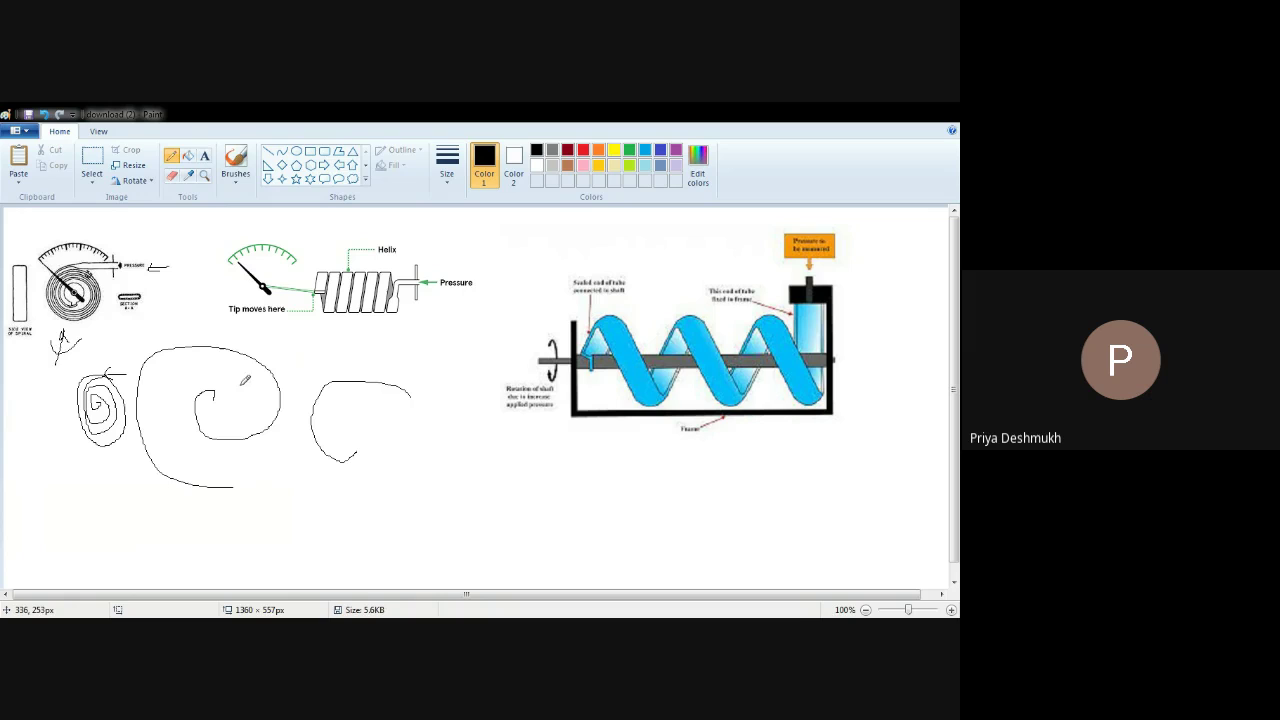
pyautogui.moveTo(440, 428)
pyautogui.mouseDown()
pyautogui.moveTo(408, 470)
pyautogui.moveTo(444, 466)
pyautogui.mouseUp()
# - Add a short diagonal stroke by the PRESSURE arrow and loop around the Helix label
pyautogui.moveTo(180, 258); pyautogui.dragTo(168, 268)
pyautogui.moveTo(398, 256)
pyautogui.mouseDown()
pyautogui.moveTo(392, 219)
pyautogui.moveTo(383, 263)
pyautogui.mouseUp()
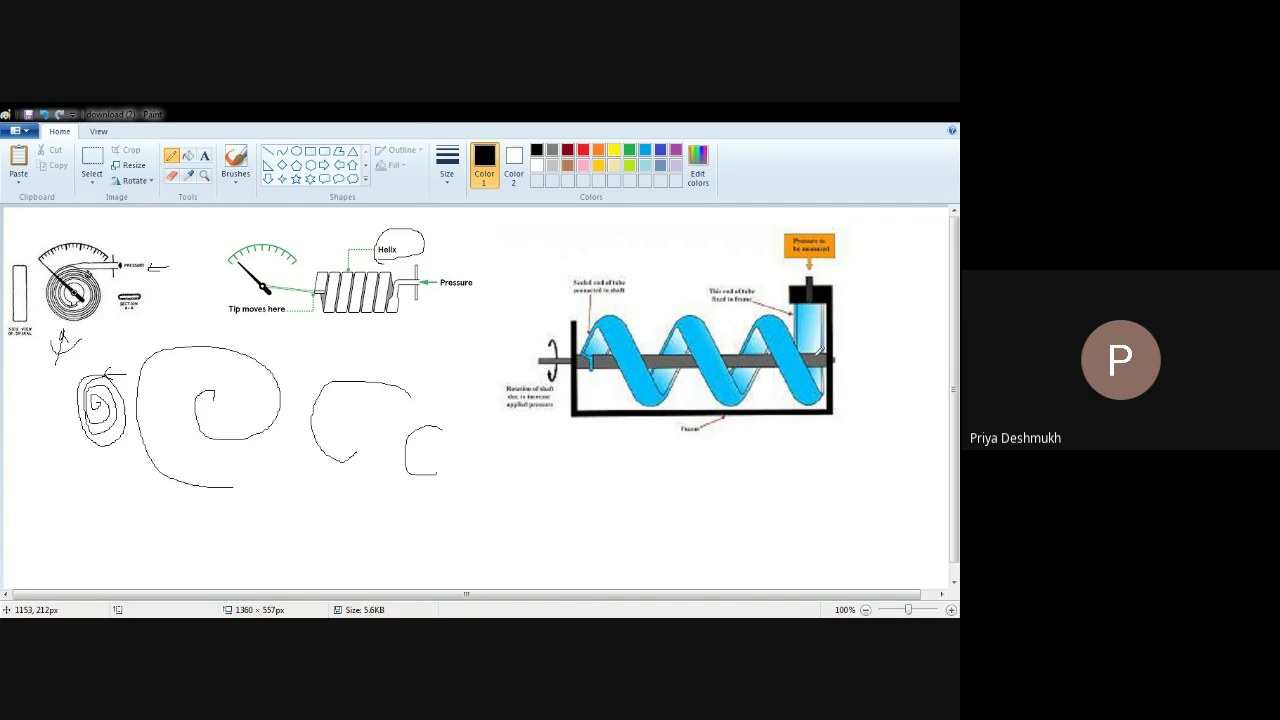
# - Mark below the pressure box, point a line at the tube end, and underline the helix coils
pyautogui.moveTo(819, 262)
pyautogui.mouseDown()
pyautogui.moveTo(820, 335)
pyautogui.moveTo(834, 314)
pyautogui.mouseUp()
pyautogui.moveTo(580, 350); pyautogui.dragTo(538, 295)
pyautogui.moveTo(347, 333)
pyautogui.mouseDown()
pyautogui.moveTo(369, 314)
pyautogui.moveTo(352, 320)
pyautogui.mouseUp()
pyautogui.moveTo(334, 317)
pyautogui.mouseDown()
pyautogui.moveTo(395, 317)
pyautogui.moveTo(368, 298)
pyautogui.mouseUp()
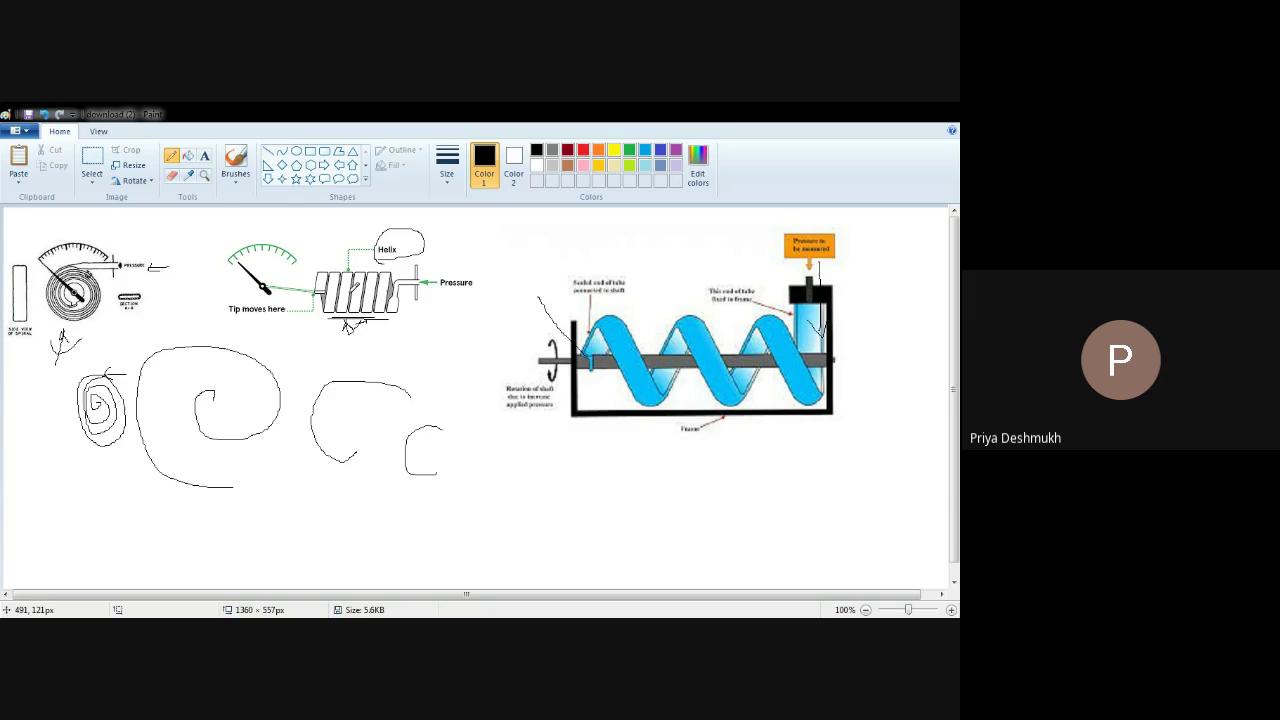
pyautogui.hotkey('ctrl', 'z')
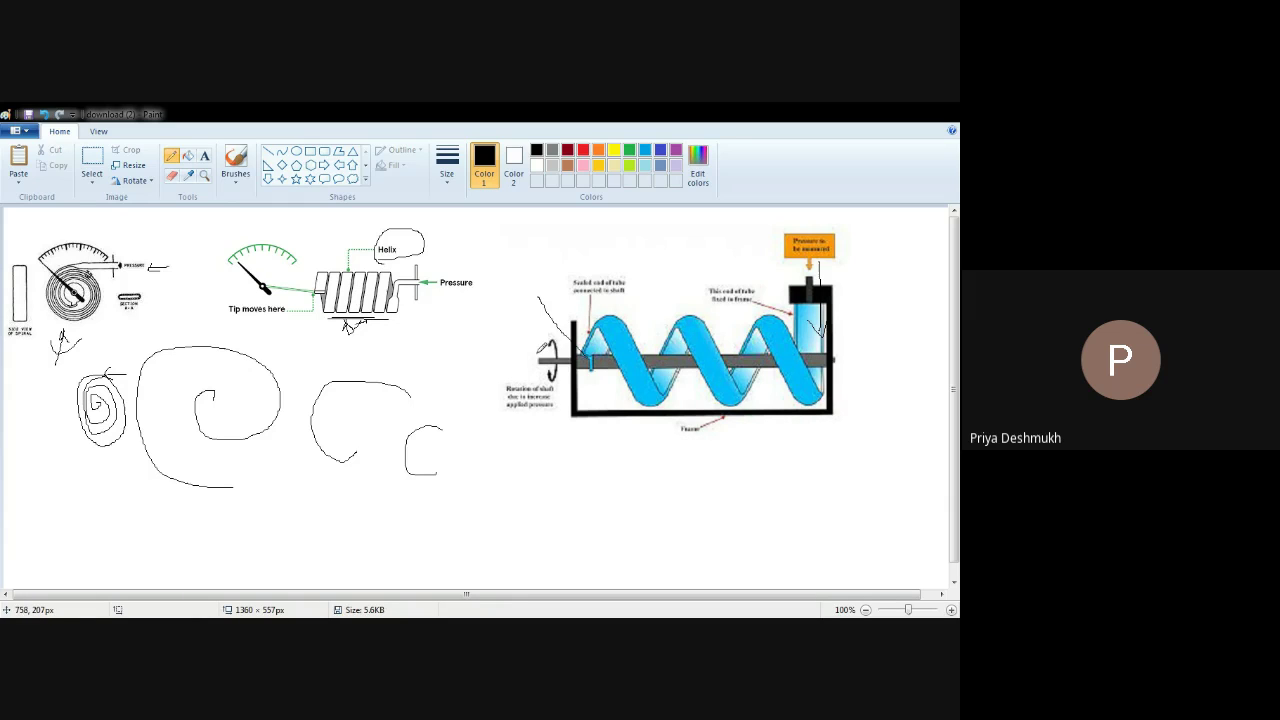